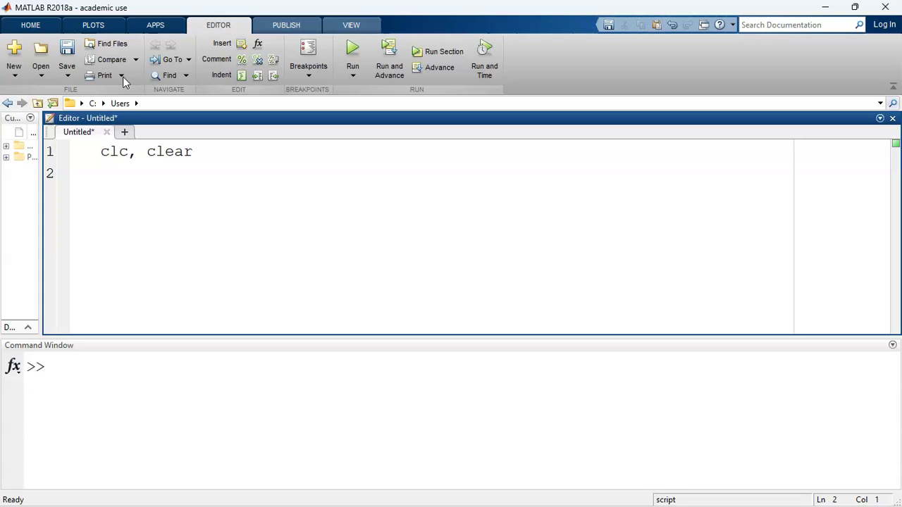
- Type the comment '%this script is for single application of simpsons 1/3 rule' on line 2
{"action": "type", "text": "%"}
{"action": "type", "text": "this s"}
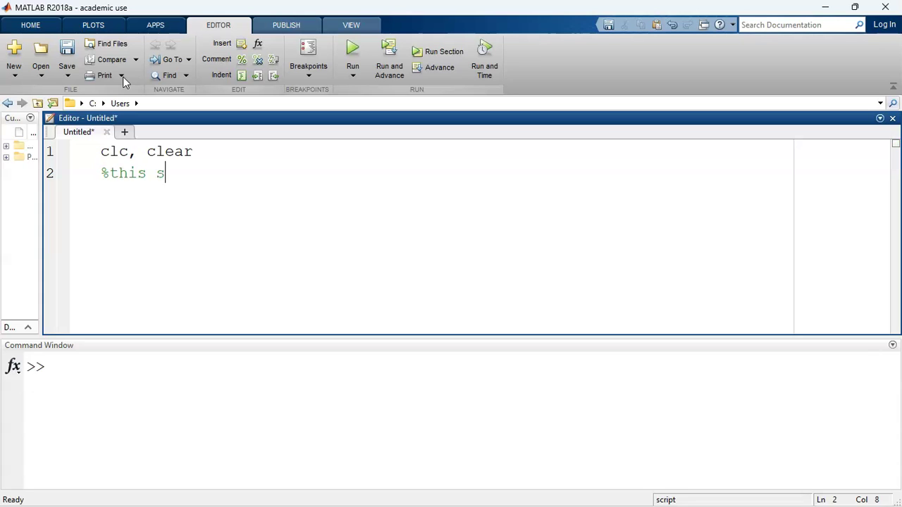
{"action": "type", "text": "cript is"}
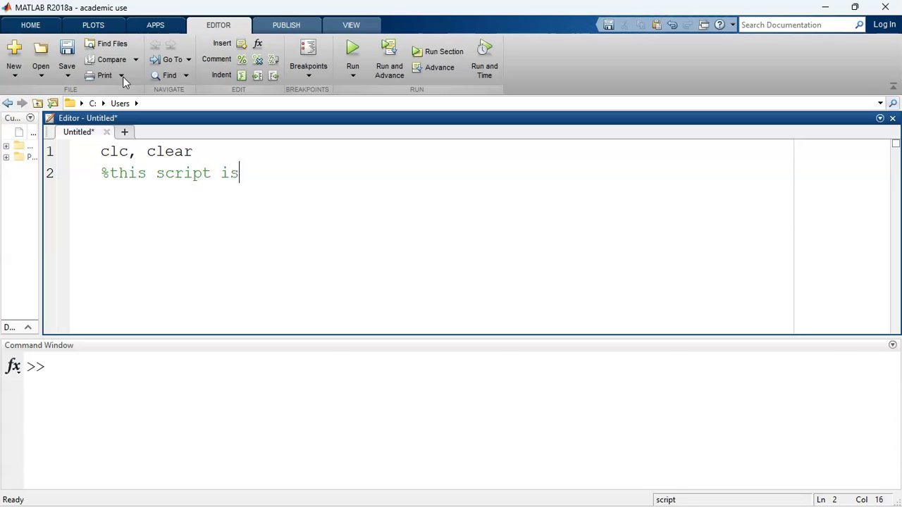
{"action": "type", "text": " for si"}
{"action": "type", "text": "ngle "}
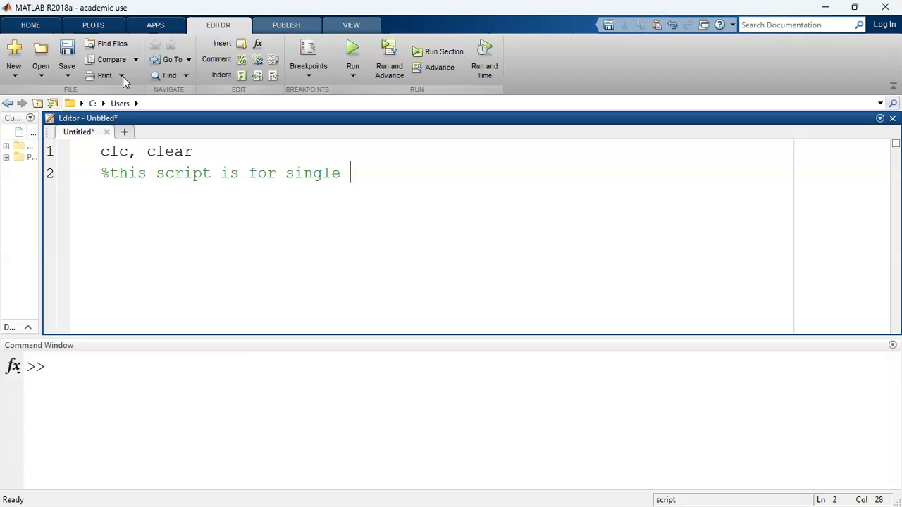
{"action": "type", "text": "applicati"}
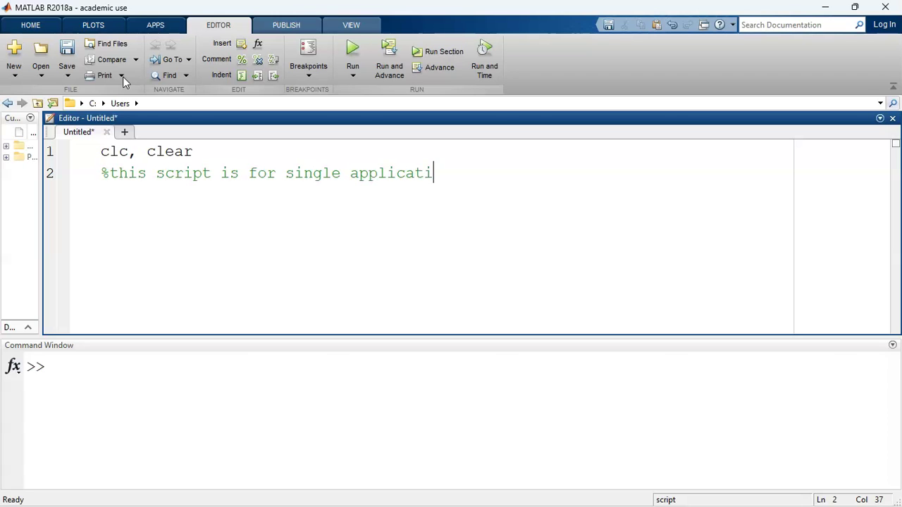
{"action": "type", "text": "on of simp"}
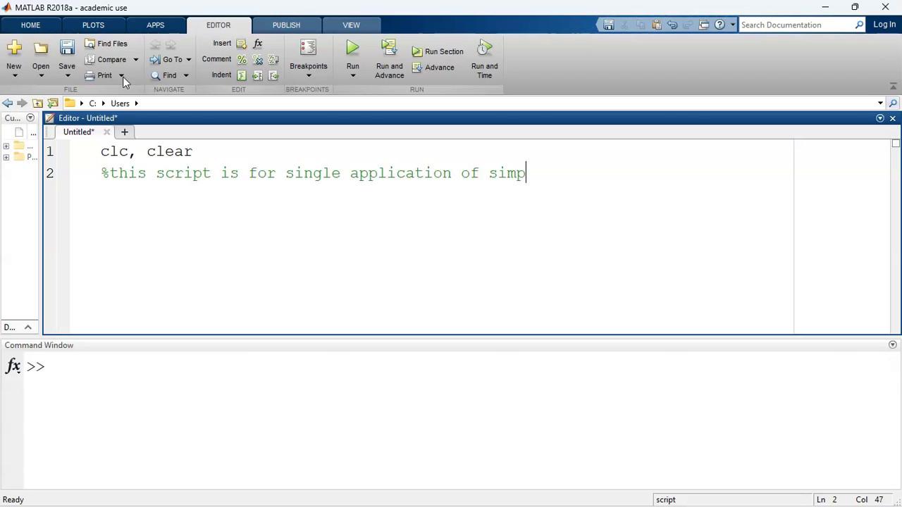
{"action": "type", "text": "sons "}
{"action": "type", "text": "1/3 ru"}
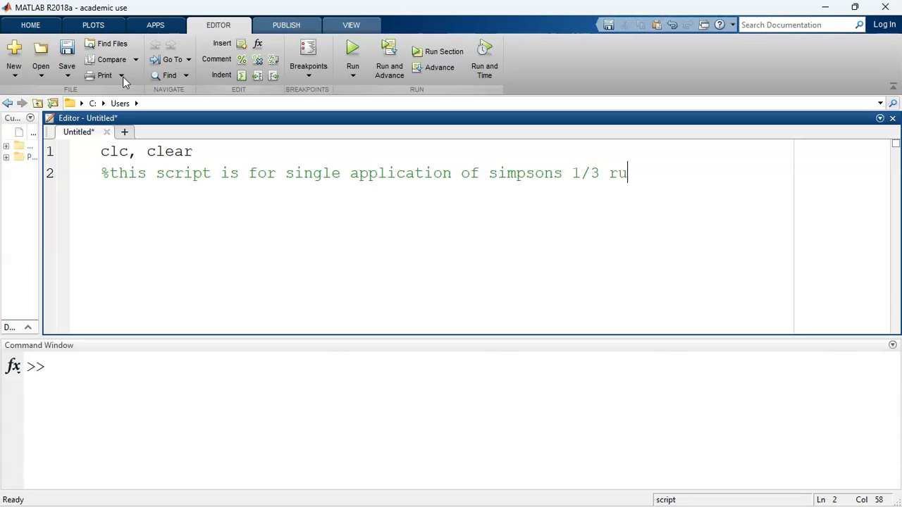
{"action": "type", "text": "le"}
- Add lines defining f=@(x) 15^(2*x); and the limits a=0 and b=1
{"action": "key", "text": "Return"}
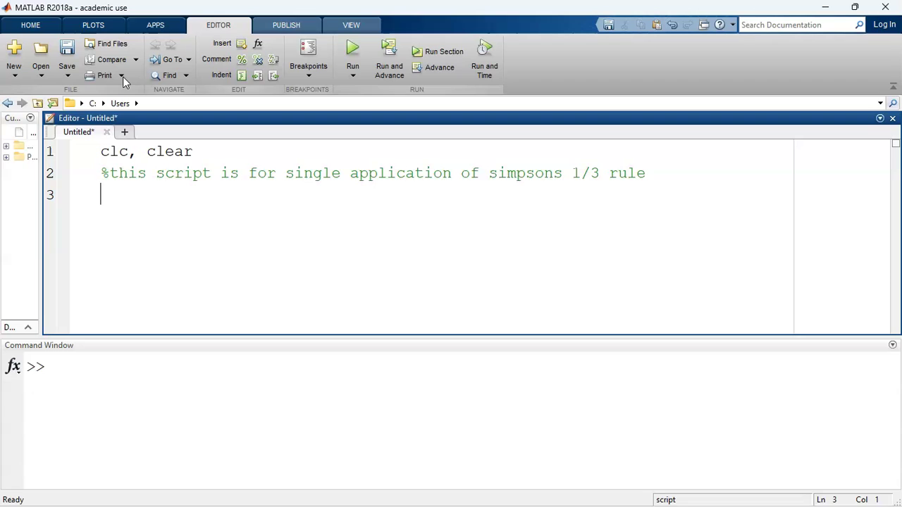
{"action": "type", "text": "f"}
{"action": "type", "text": "=@"}
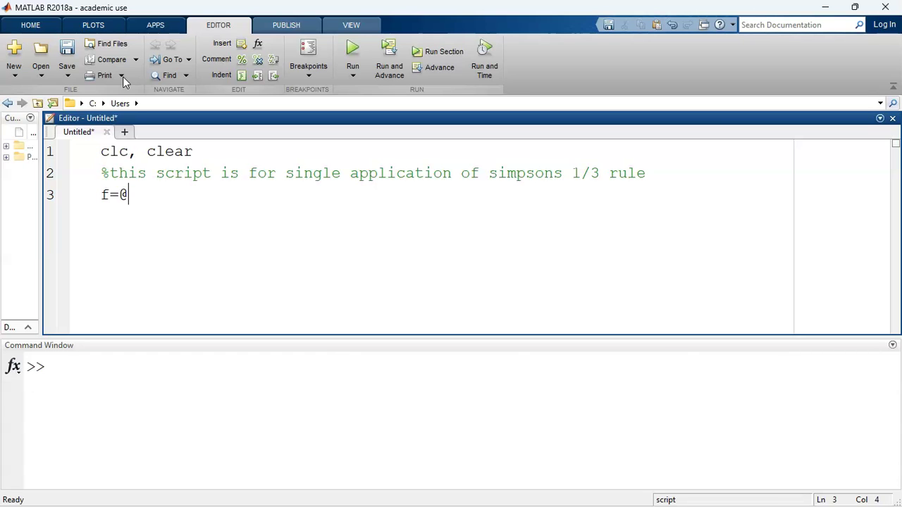
{"action": "type", "text": "(x)"}
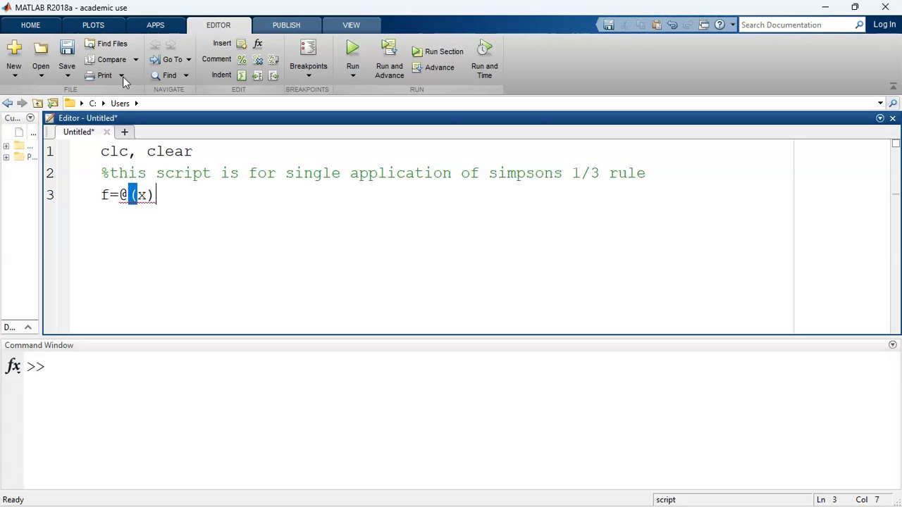
{"action": "type", "text": " 15"}
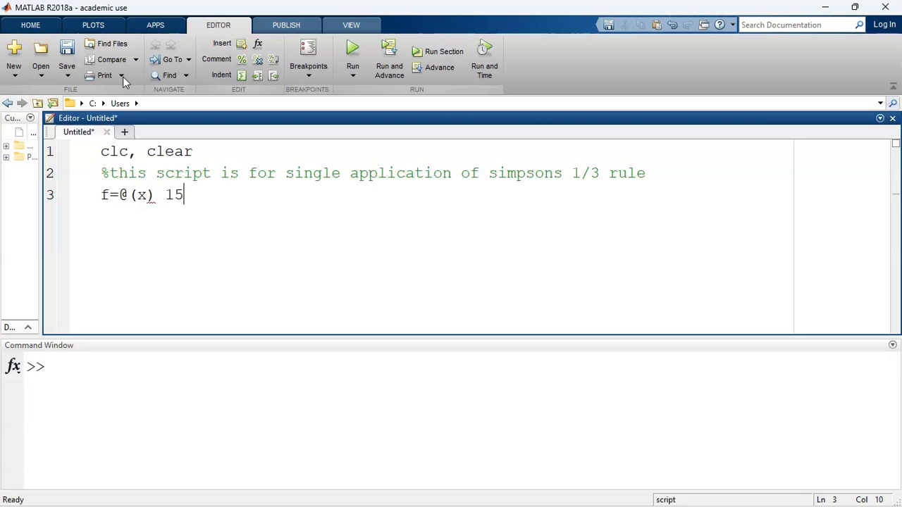
{"action": "type", "text": "^"}
{"action": "type", "text": "(2"}
{"action": "type", "text": "*x)"}
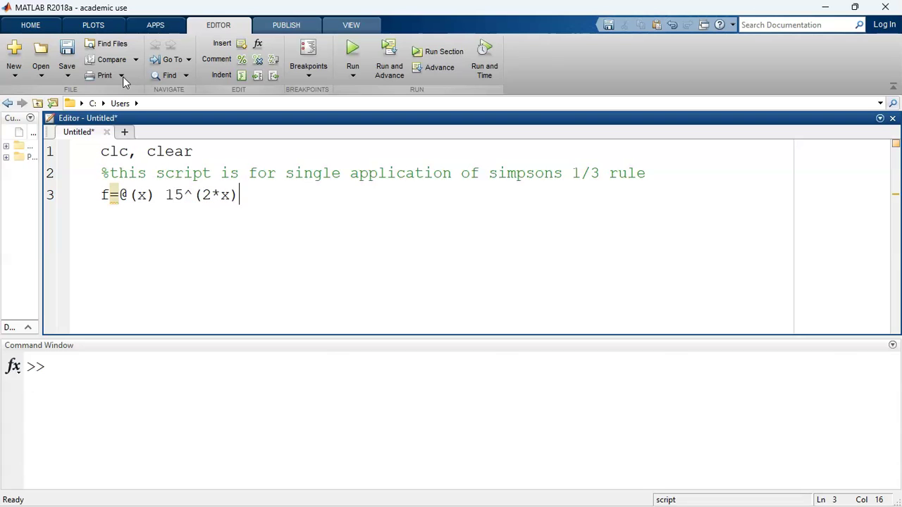
{"action": "type", "text": ";"}
{"action": "key", "text": "Return"}
{"action": "type", "text": "a="}
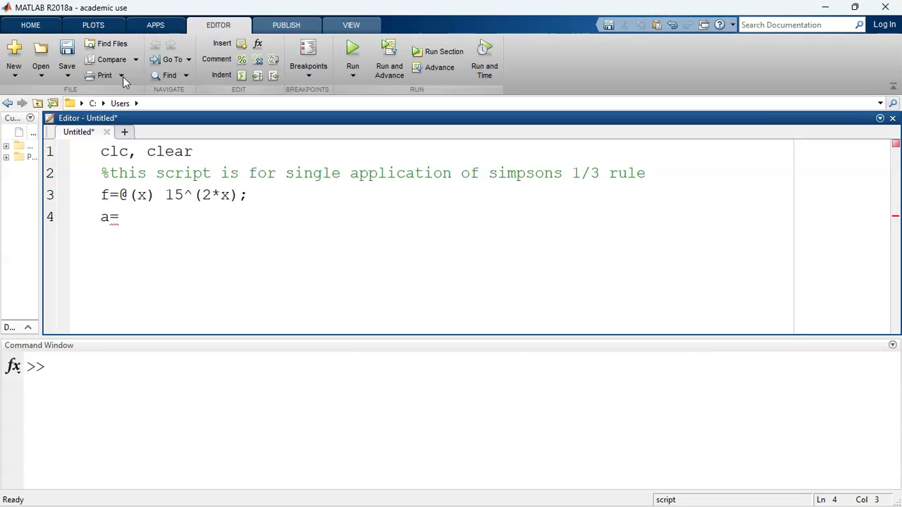
{"action": "type", "text": "0"}
{"action": "key", "text": "Return"}
{"action": "type", "text": "b=1"}
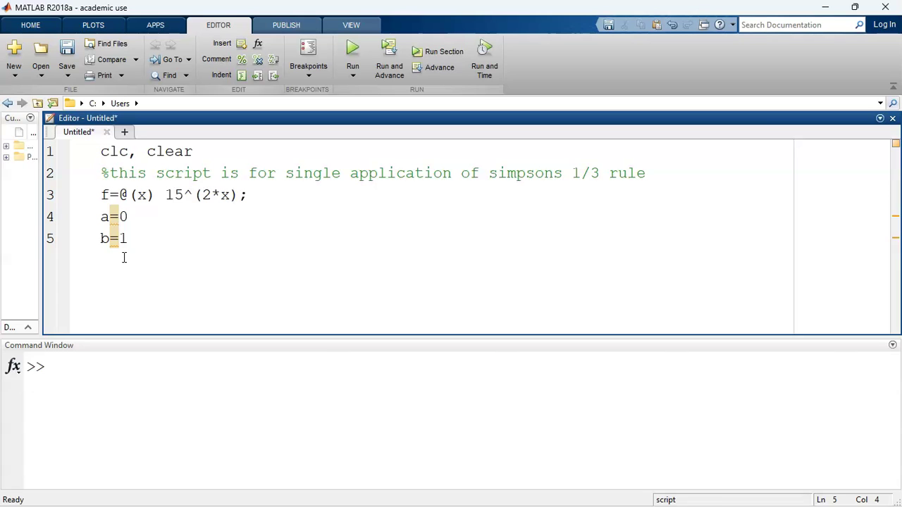
- Add the midpoint line c=(a+b)*0.5, correcting the mistyped 0.2
{"action": "key", "text": "Return"}
{"action": "type", "text": "c="}
{"action": "type", "text": "("}
{"action": "type", "text": "a+"}
{"action": "type", "text": "b"}
{"action": "type", "text": ")"}
{"action": "type", "text": "*0.2"}
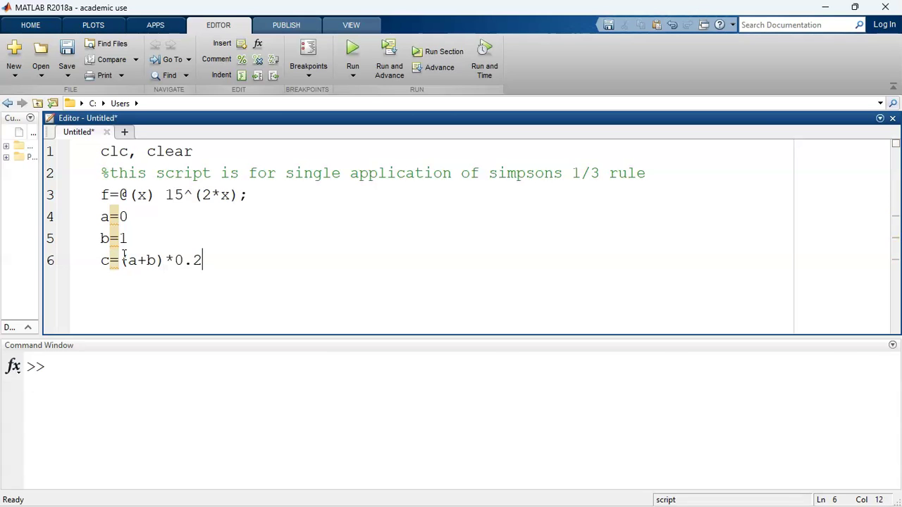
{"action": "key", "text": "BackSpace"}
{"action": "type", "text": "5"}
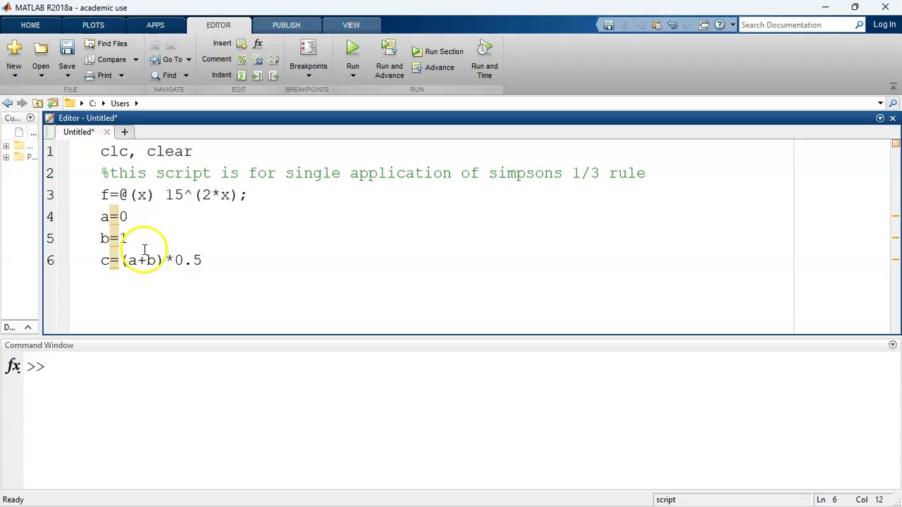
- Add line 7: answer = (b-a)/6.*(f(a)+4.*f(c)+f(b));
{"action": "key", "text": "Return"}
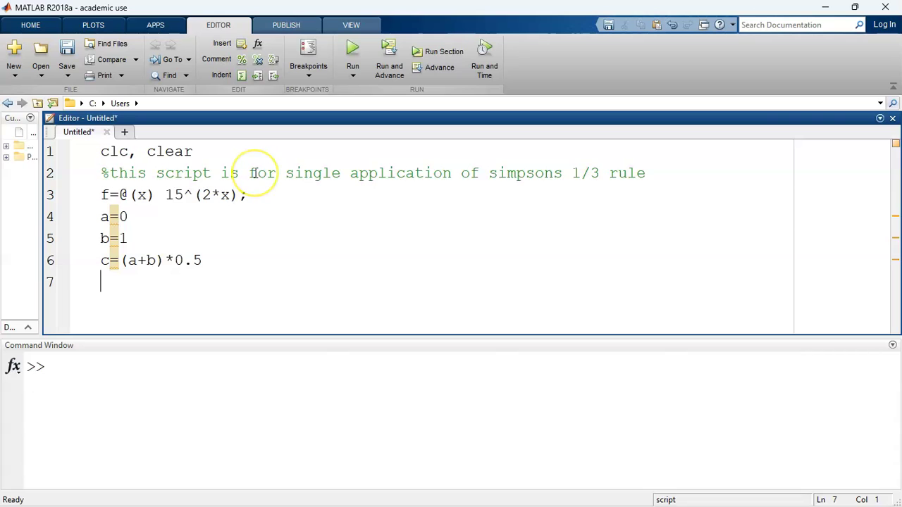
{"action": "type", "text": "answer"}
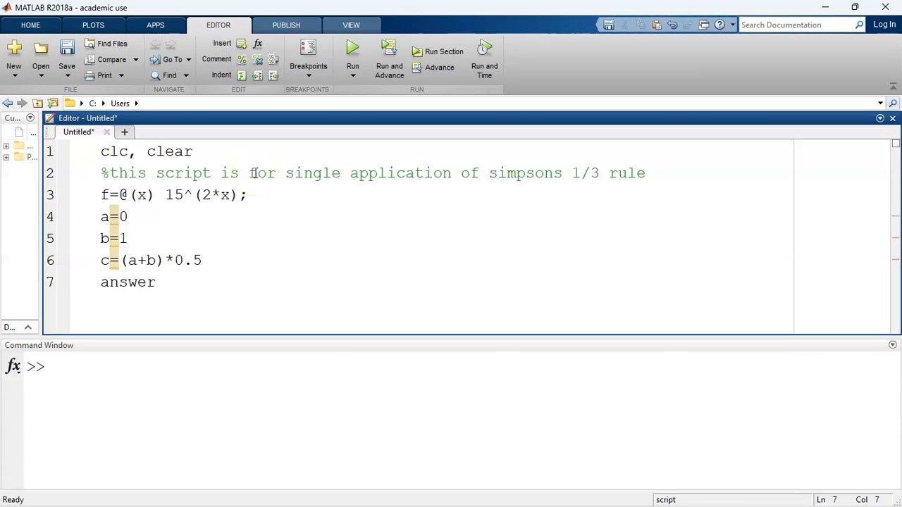
{"action": "type", "text": " = ("}
{"action": "type", "text": "b"}
{"action": "type", "text": "-a)/"}
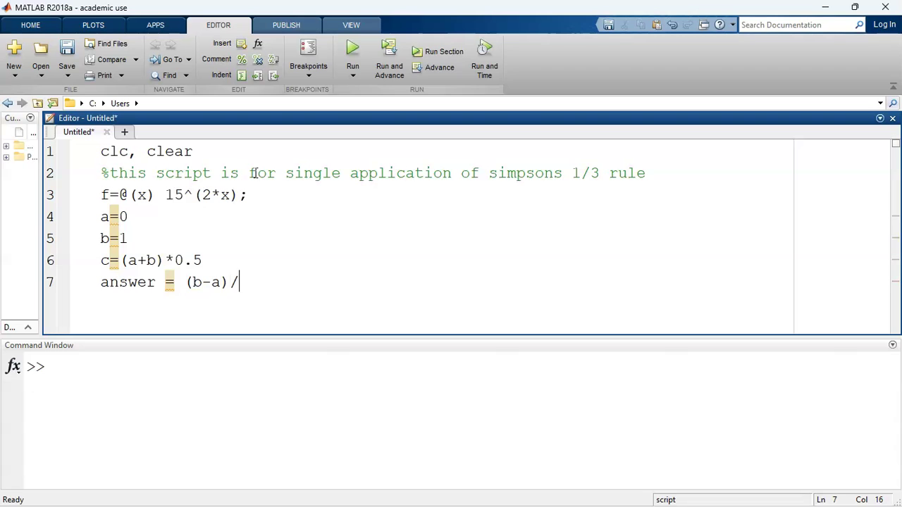
{"action": "type", "text": "6"}
{"action": "type", "text": ".*("}
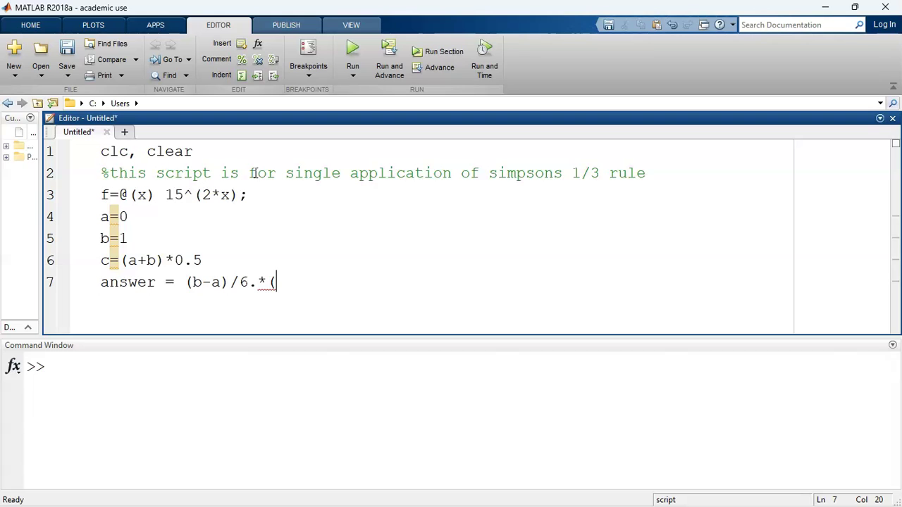
{"action": "type", "text": "f(a)"}
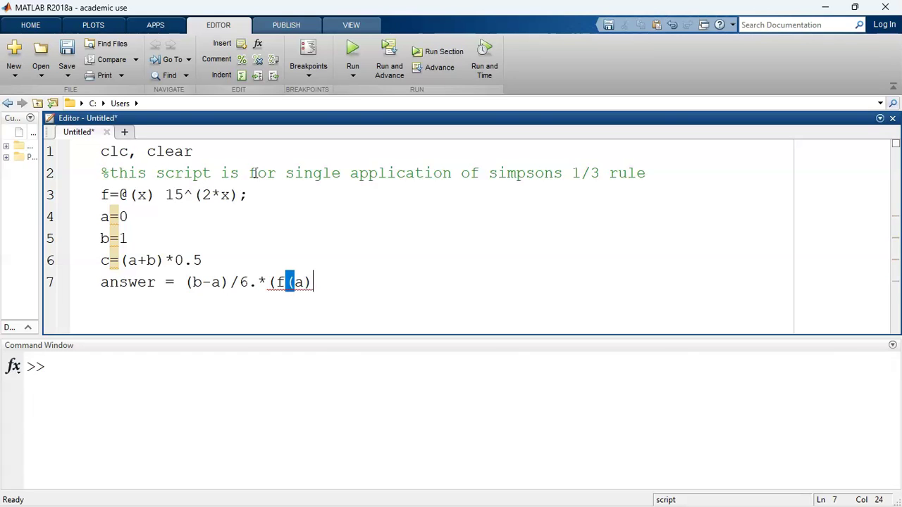
{"action": "type", "text": "+"}
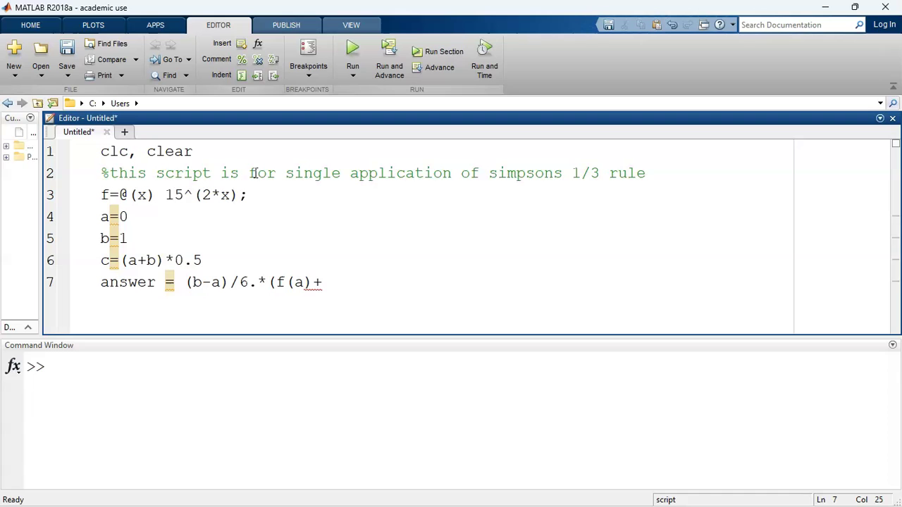
{"action": "type", "text": "4.*"}
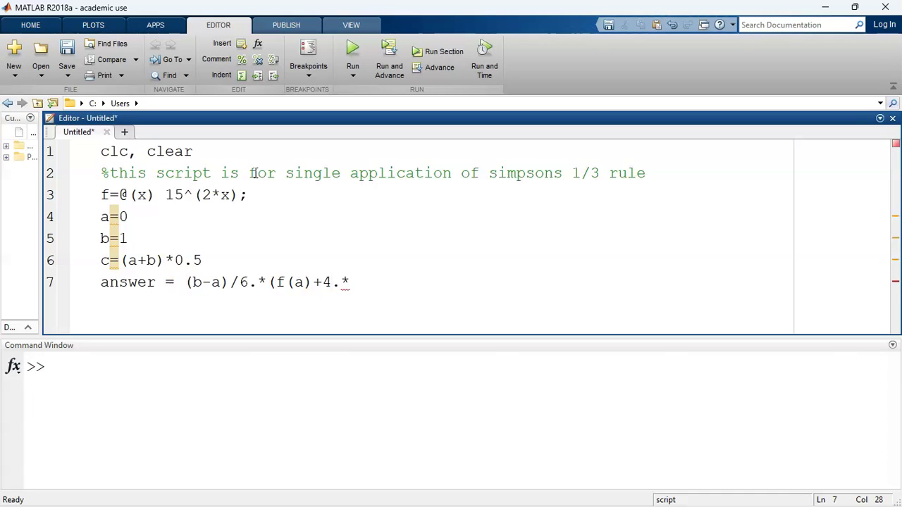
{"action": "type", "text": "f("}
{"action": "type", "text": "c)"}
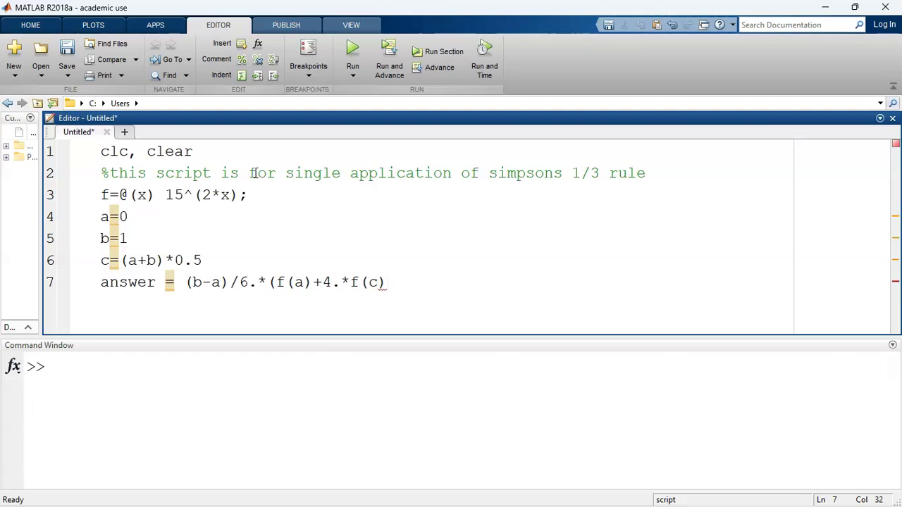
{"action": "type", "text": "+"}
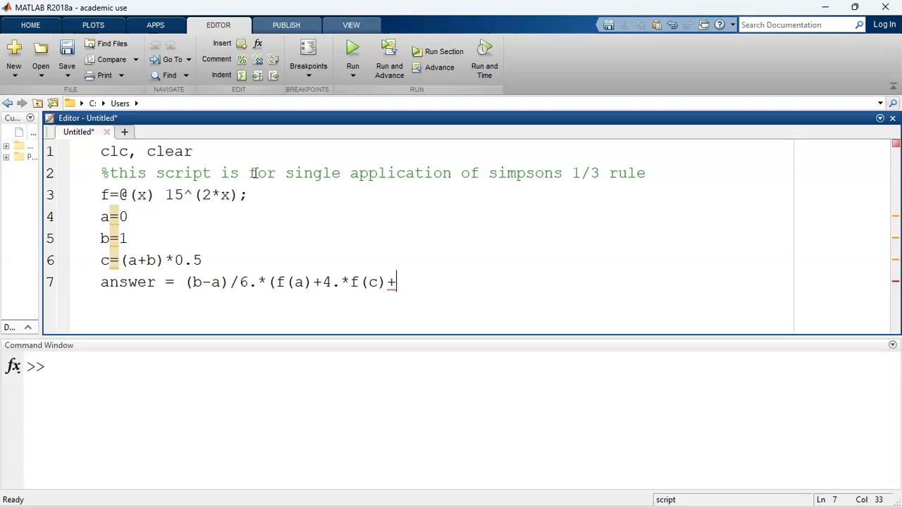
{"action": "type", "text": "f(b)"}
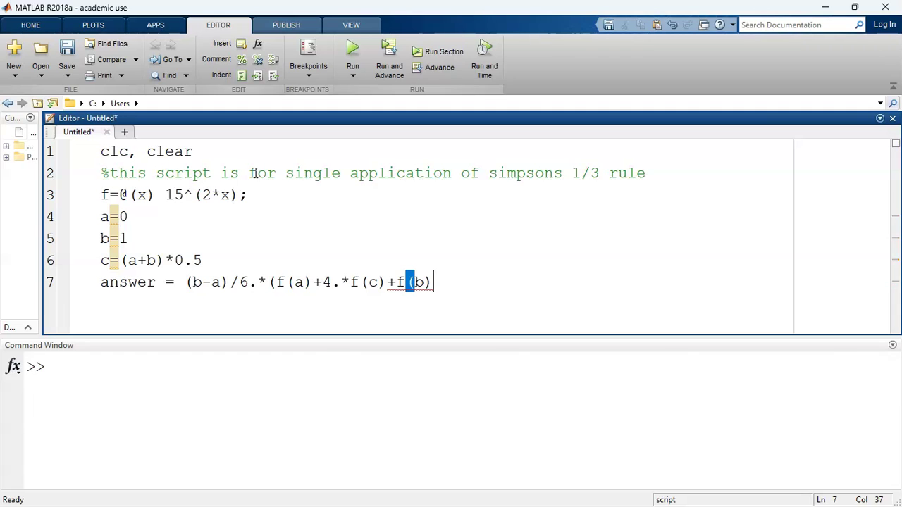
{"action": "type", "text": ");"}
- Add an fprintf line printing 'The value of the integration is %f' with answer
{"action": "key", "text": "Return"}
{"action": "type", "text": "fprin"}
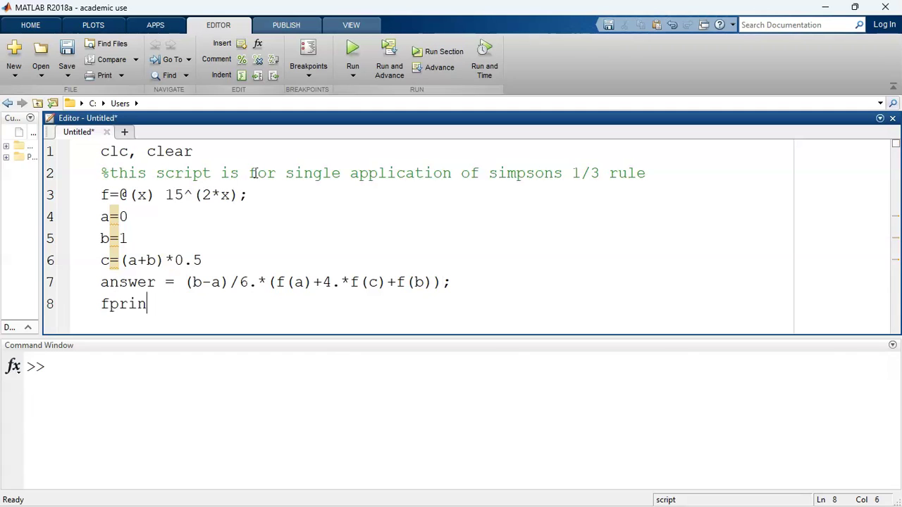
{"action": "type", "text": "td"}
{"action": "key", "text": "BackSpace"}
{"action": "type", "text": "f('"}
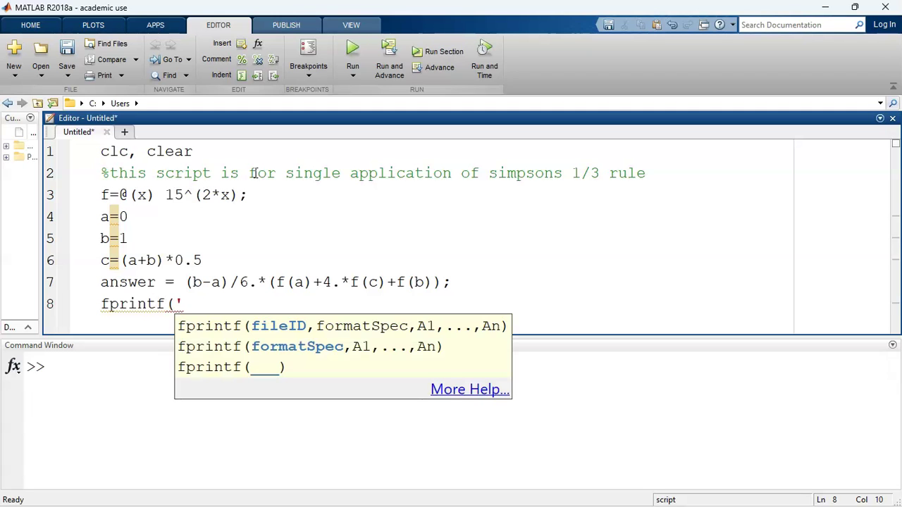
{"action": "type", "text": "The value"}
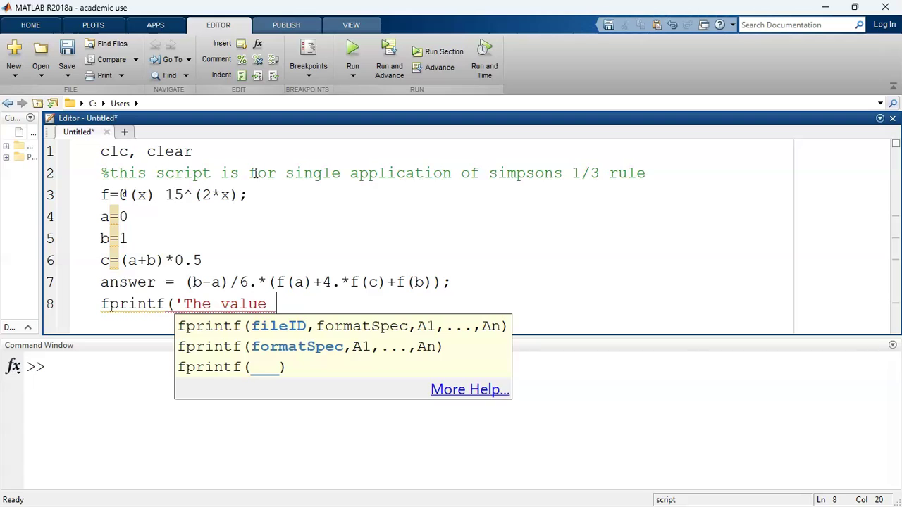
{"action": "type", "text": " of the integ"}
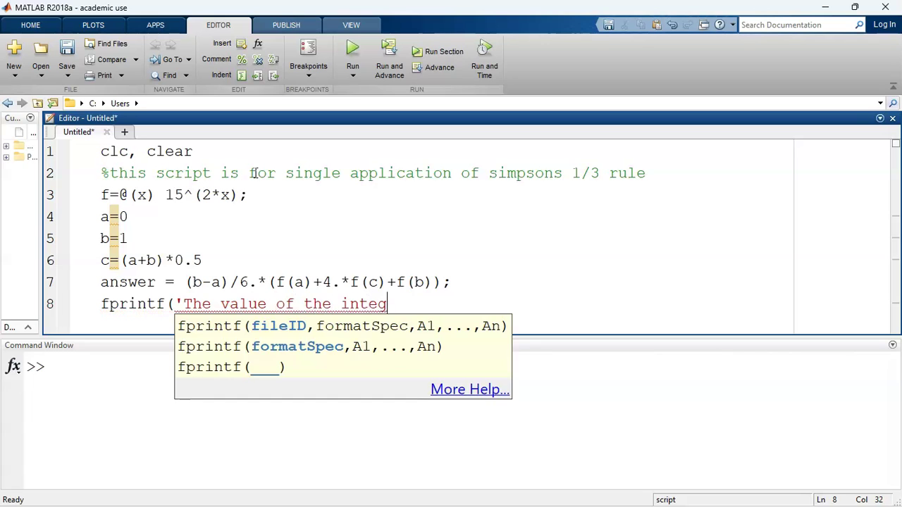
{"action": "type", "text": "ration i"}
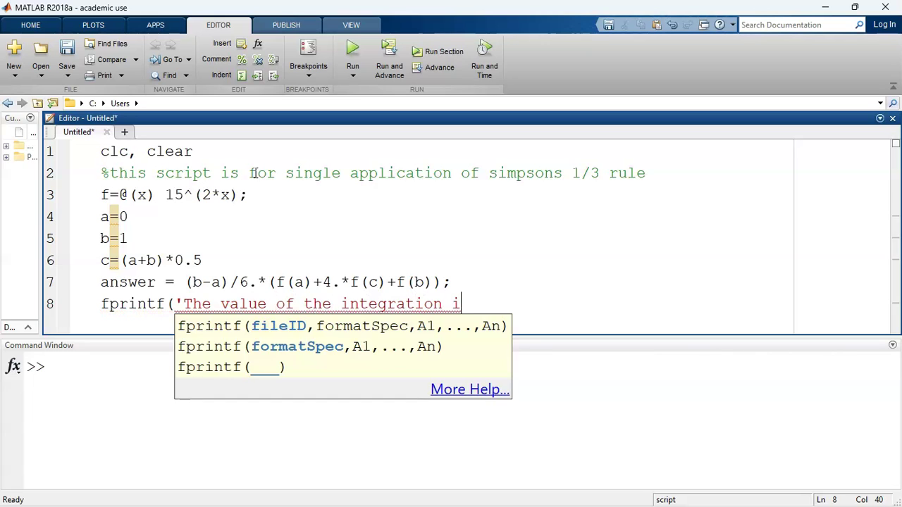
{"action": "type", "text": "s %f ', "}
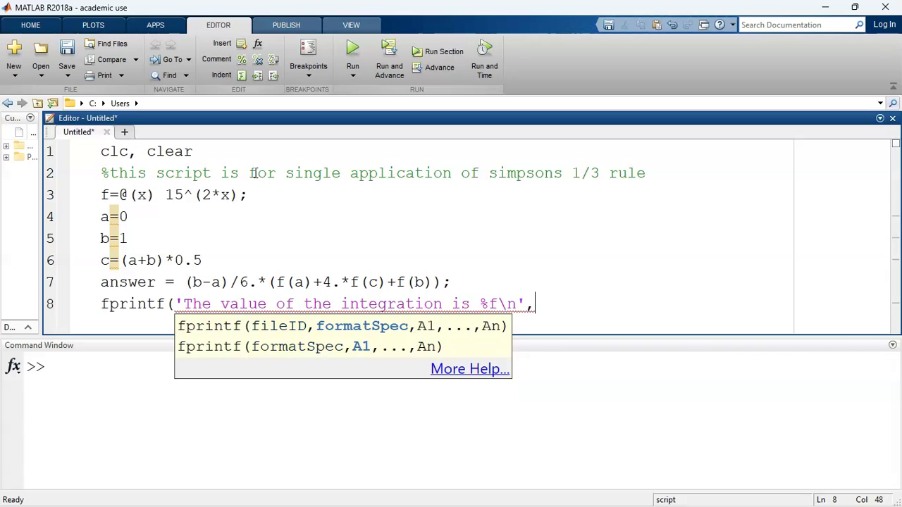
{"action": "type", "text": "answer"}
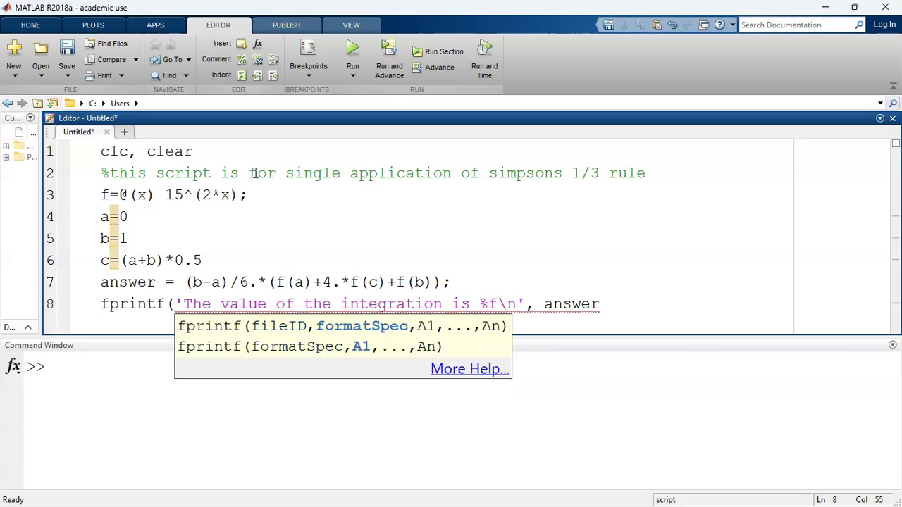
{"action": "type", "text": ")"}
{"action": "key", "text": "Return"}
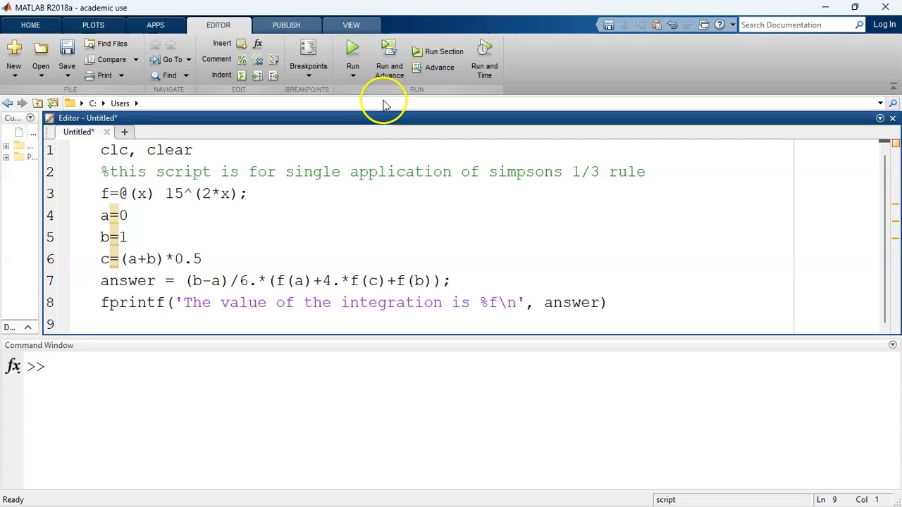
- Run the script and scroll the Command Window to the result 47.666667
{"action": "left_click", "coordinate": [435, 52]}
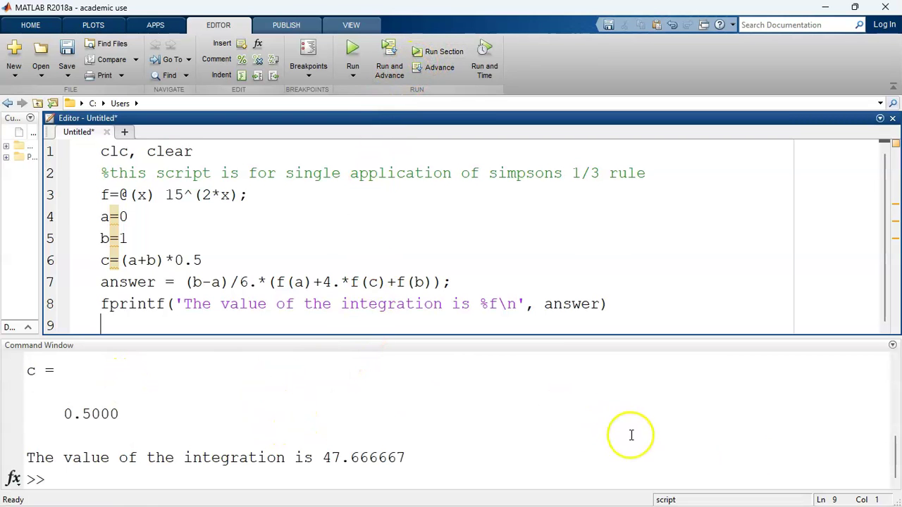
{"action": "left_click_drag", "start_coordinate": [894, 458], "coordinate": [897, 370]}
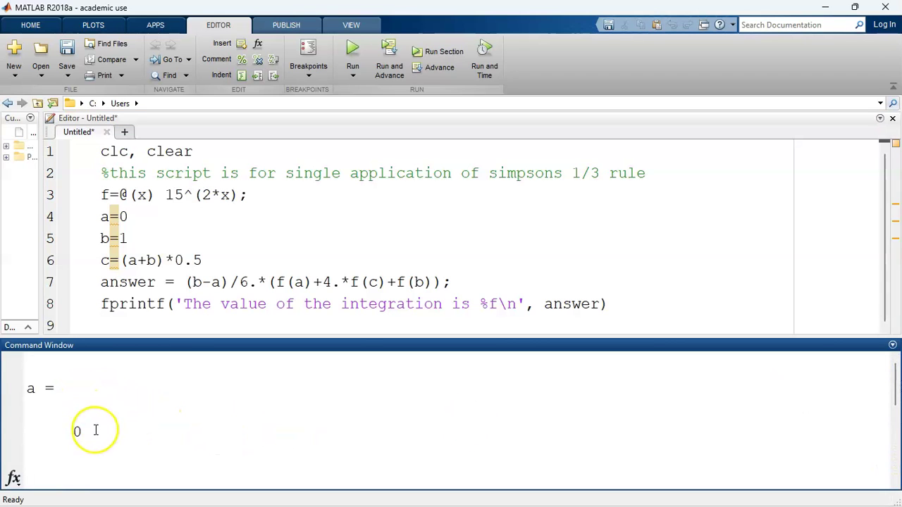
{"action": "scroll", "coordinate": [94, 430], "scroll_direction": "down", "scroll_amount": 1}
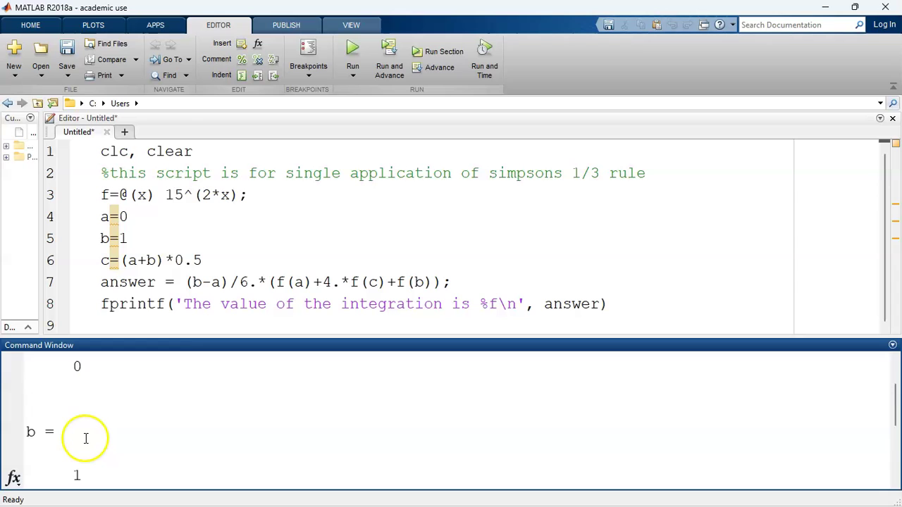
{"action": "scroll", "coordinate": [82, 425], "scroll_direction": "down", "scroll_amount": 1}
{"action": "scroll", "coordinate": [92, 427], "scroll_direction": "down", "scroll_amount": 1}
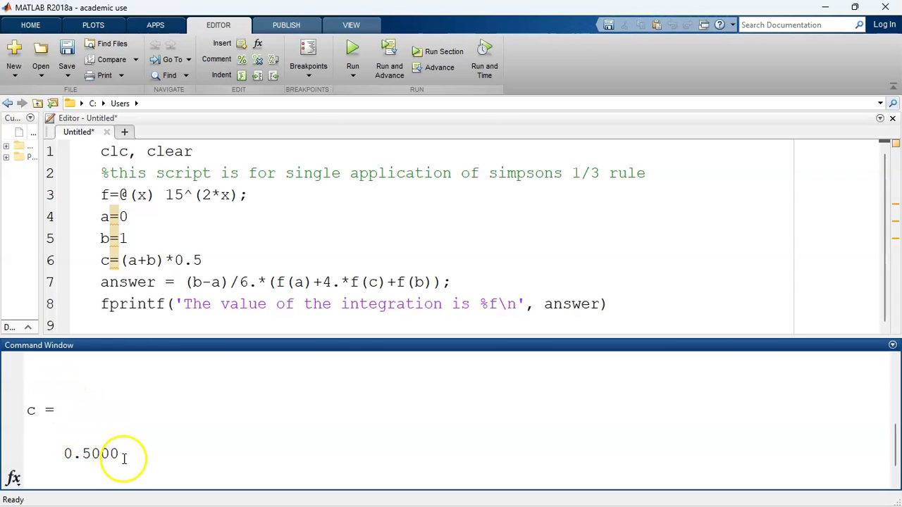
{"action": "scroll", "coordinate": [134, 462], "scroll_direction": "down", "scroll_amount": 1}
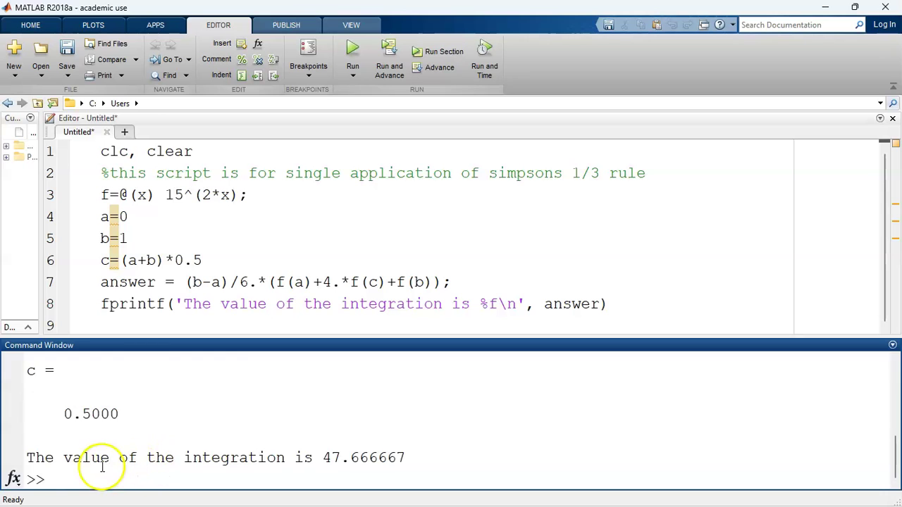